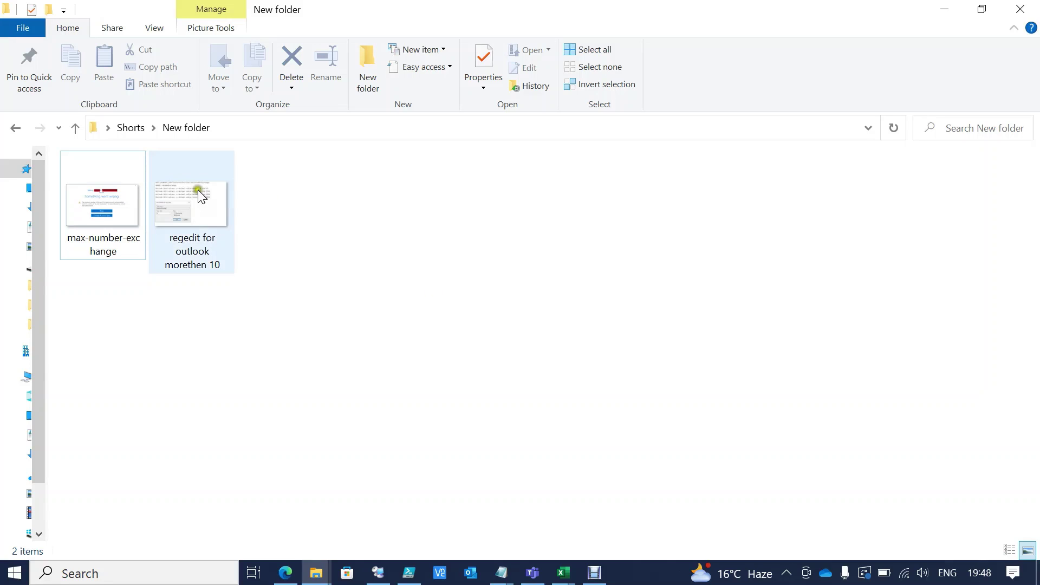
Open the max-number-exchange screenshot of the Exchange account limit error in Photos, then minimize it
double_click(127, 200)
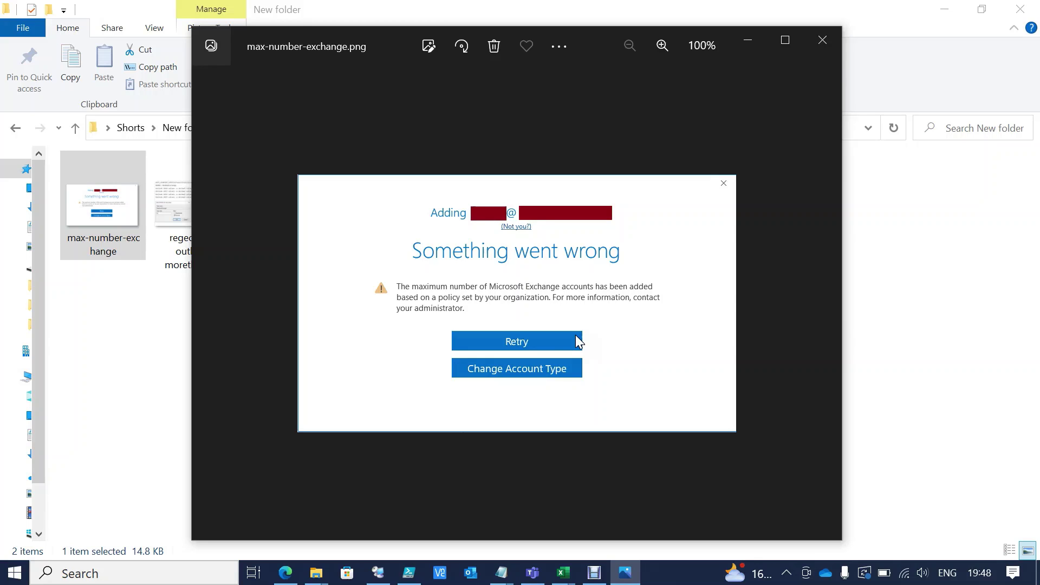
left_click(752, 46)
Open the 'regedit for outlook morethen 10' reference image, then launch regedit from the Run dialog
double_click(172, 196)
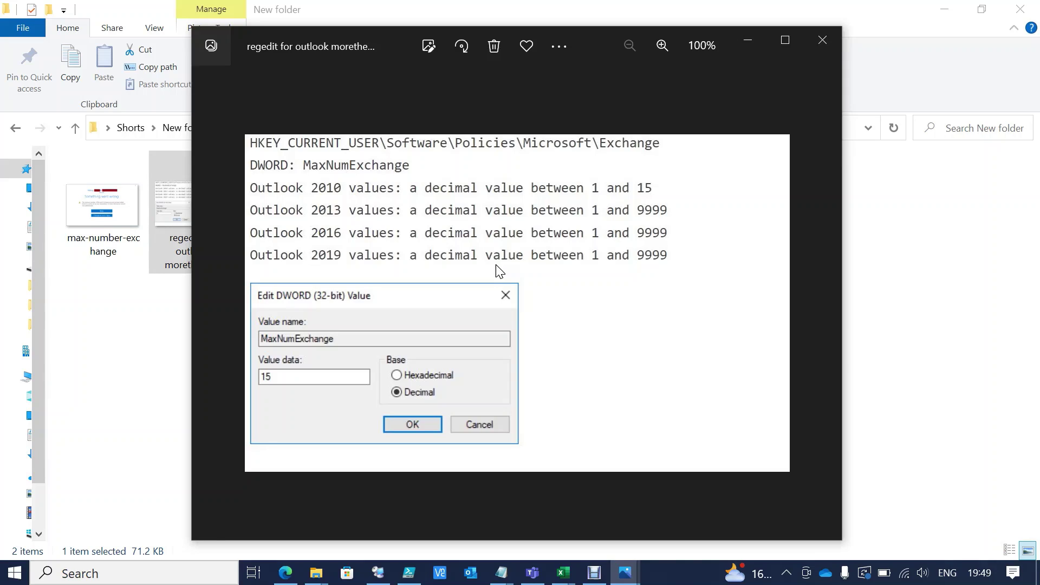
key("super+r")
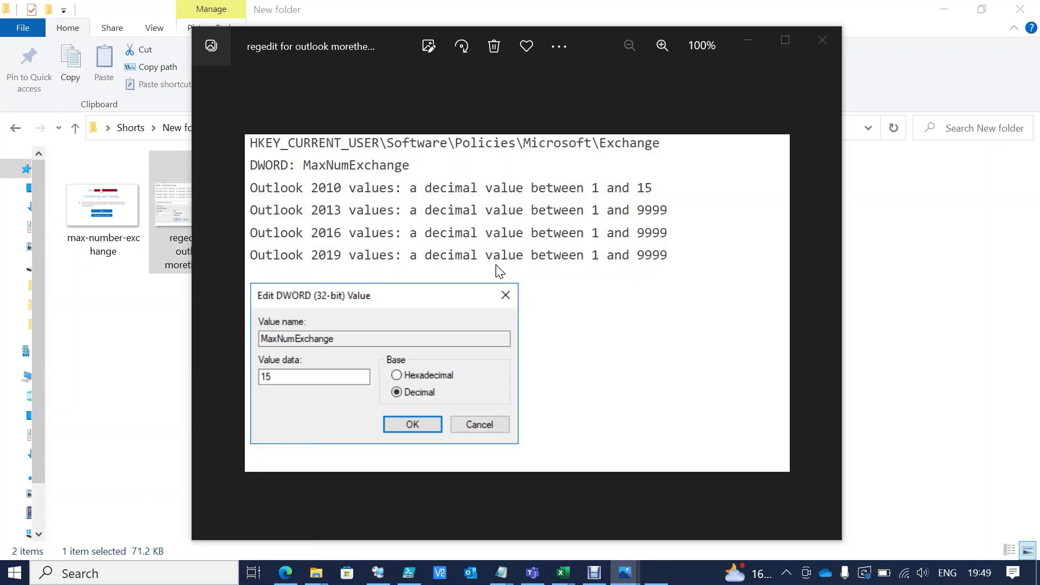
type("regedit")
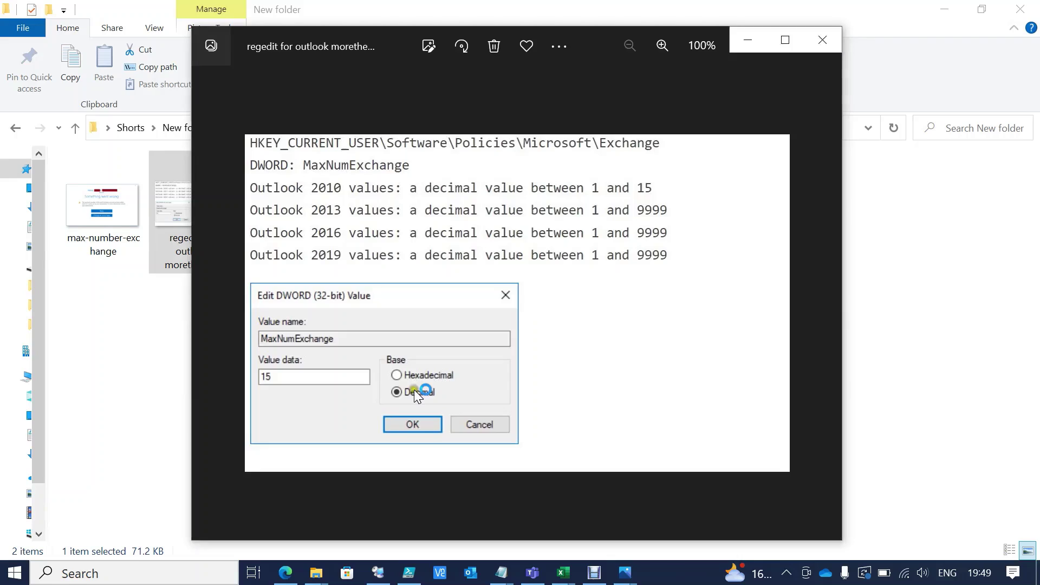
key("Left")
key("Left")
key("Left")
key("Left")
key("Left")
key("Left")
key("Left")
key("Left")
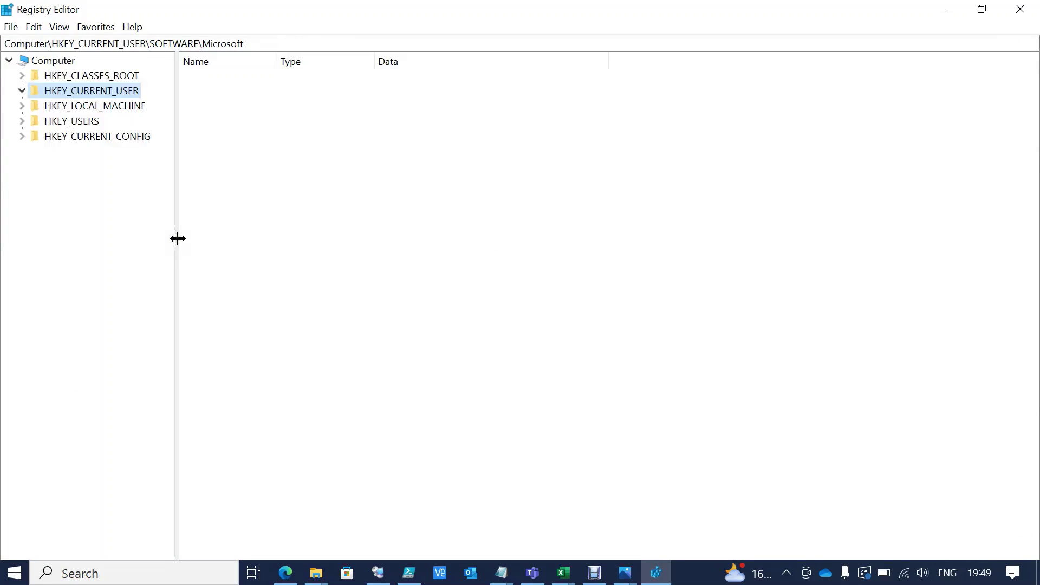
Navigate the key tree to HKEY_CURRENT_USER\SOFTWARE\Microsoft\Exchange
key("Right")
key("Down")
key("Down")
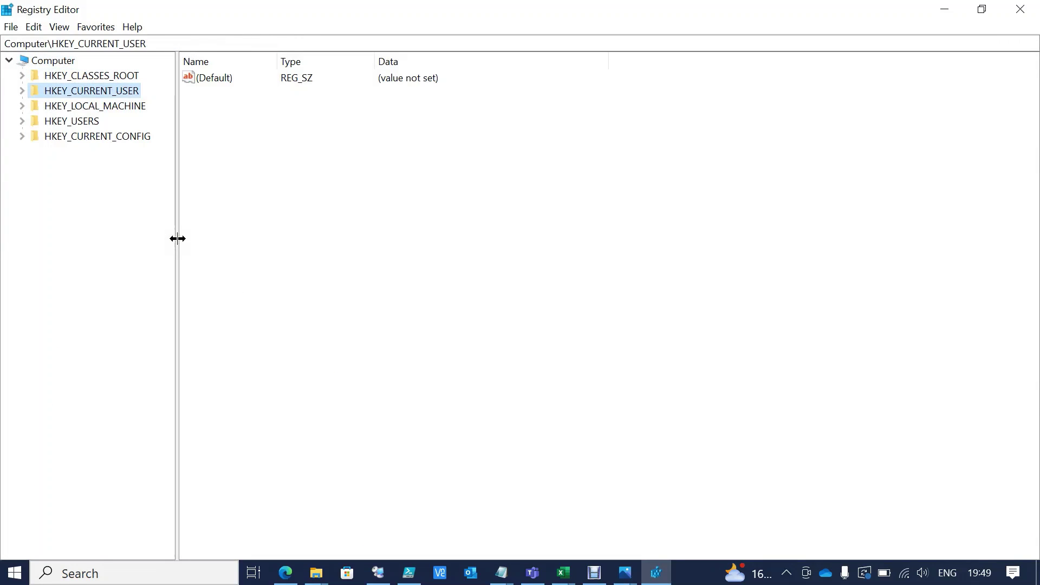
key("Right")
key("Right")
key("Down")
key("Down")
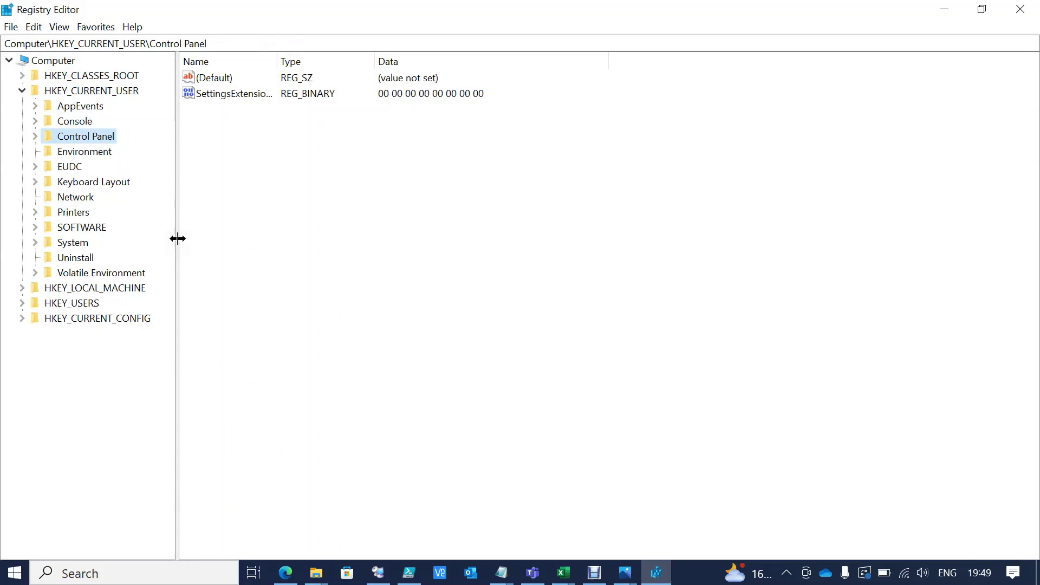
key("s")
key("Right")
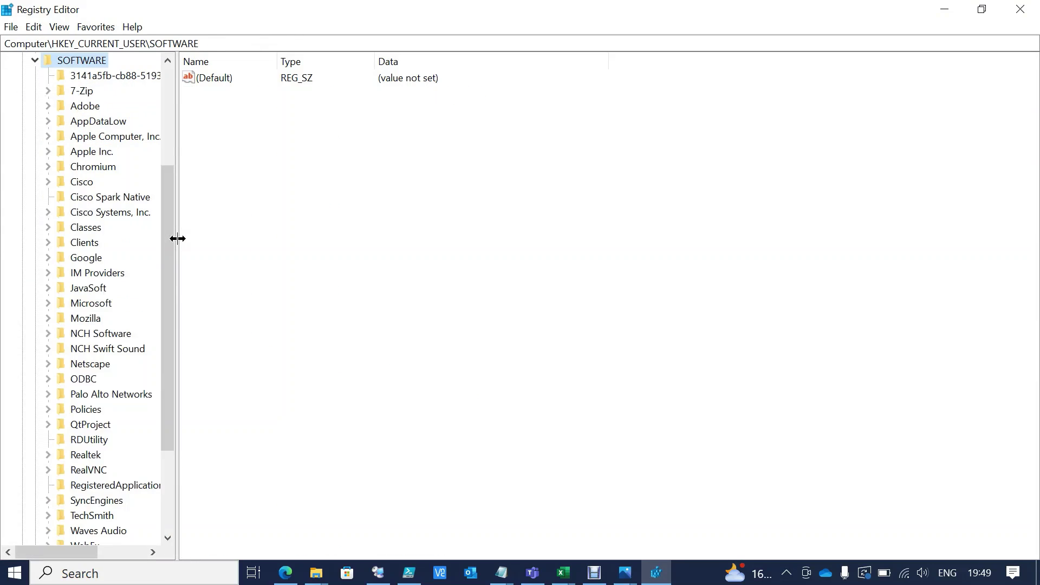
key("m")
key("Right")
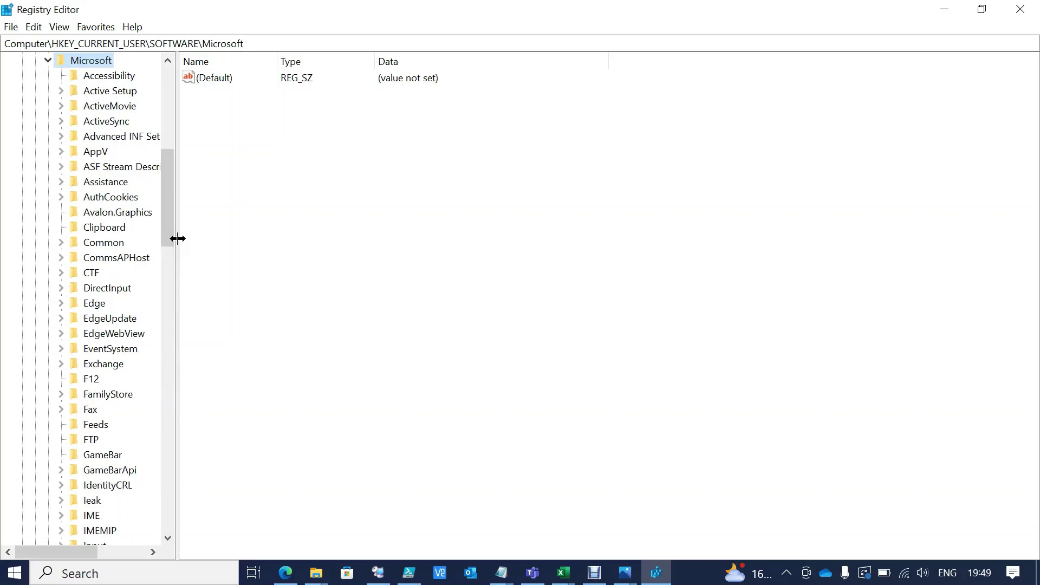
key("e")
key("x")
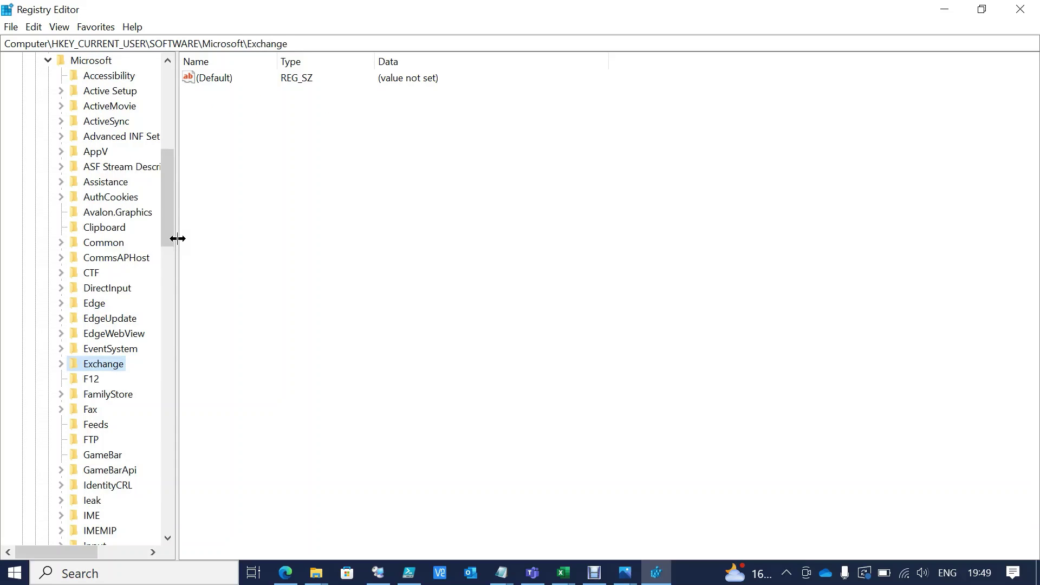
Add a new DWORD (32-bit) value under Exchange and bring the regedit reference image back up
right_click(307, 228)
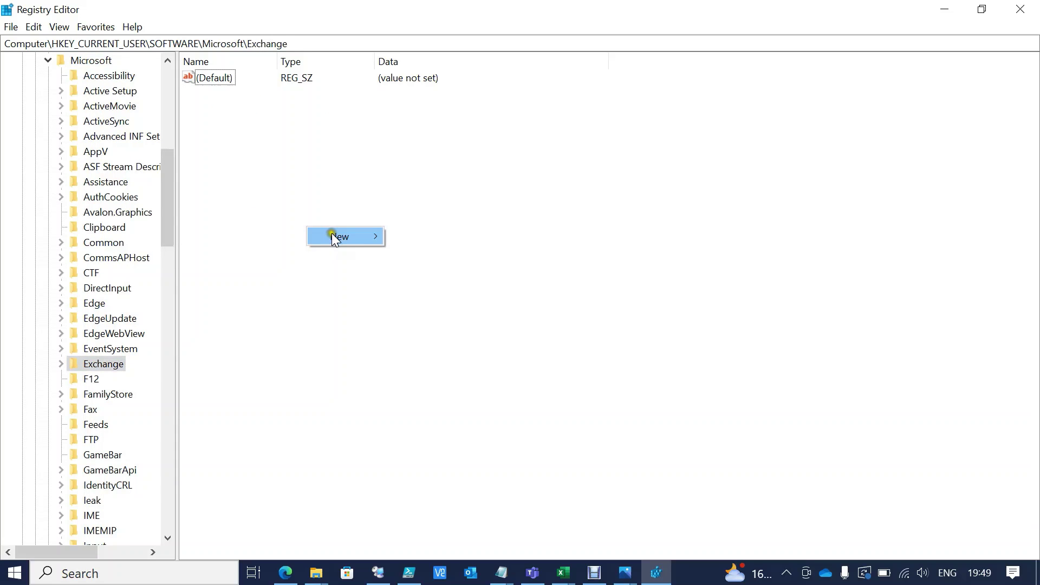
mouse_move(332, 234)
left_click(452, 290)
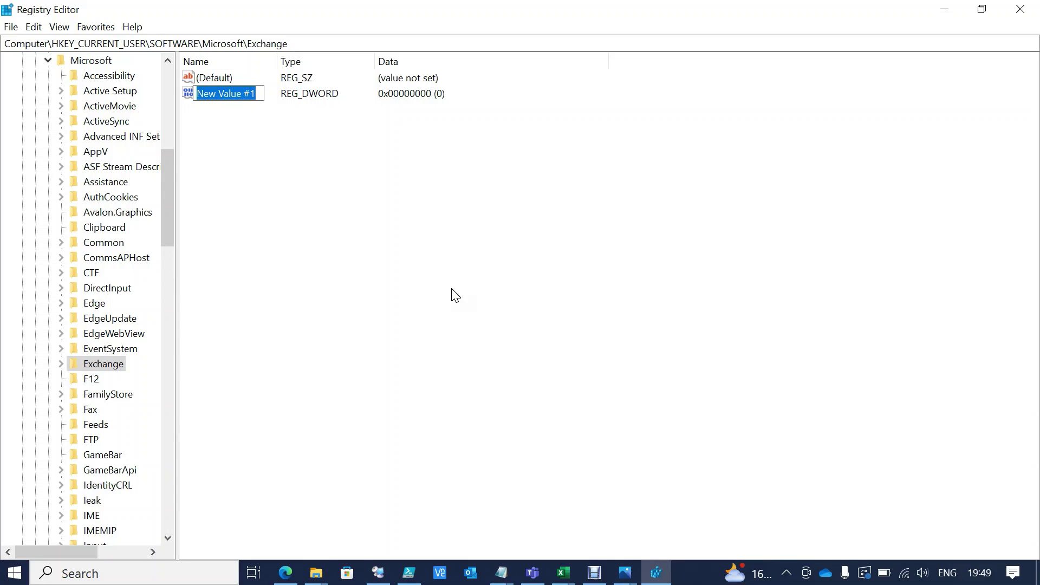
left_click(625, 572)
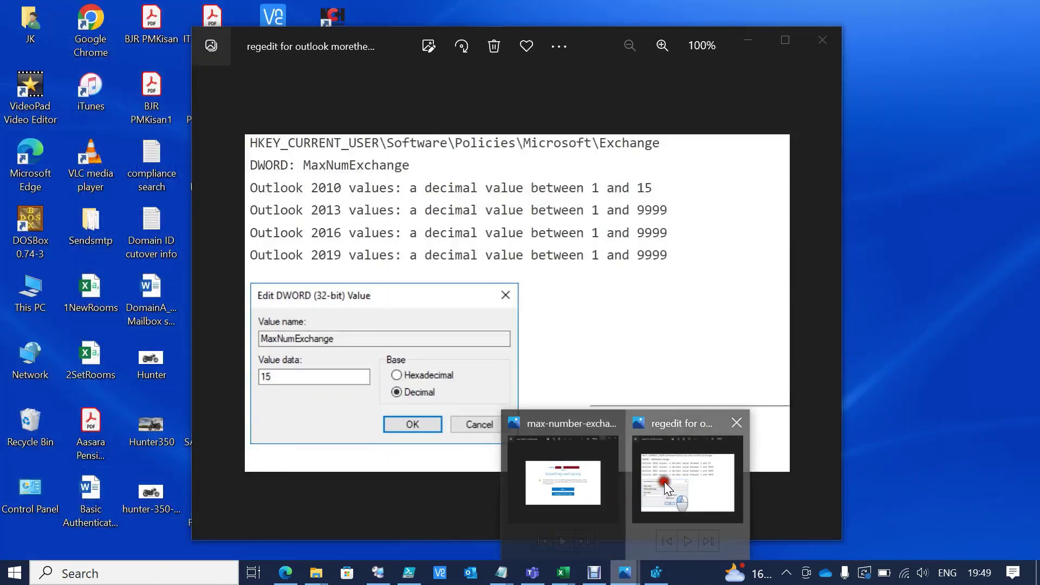
left_click(664, 482)
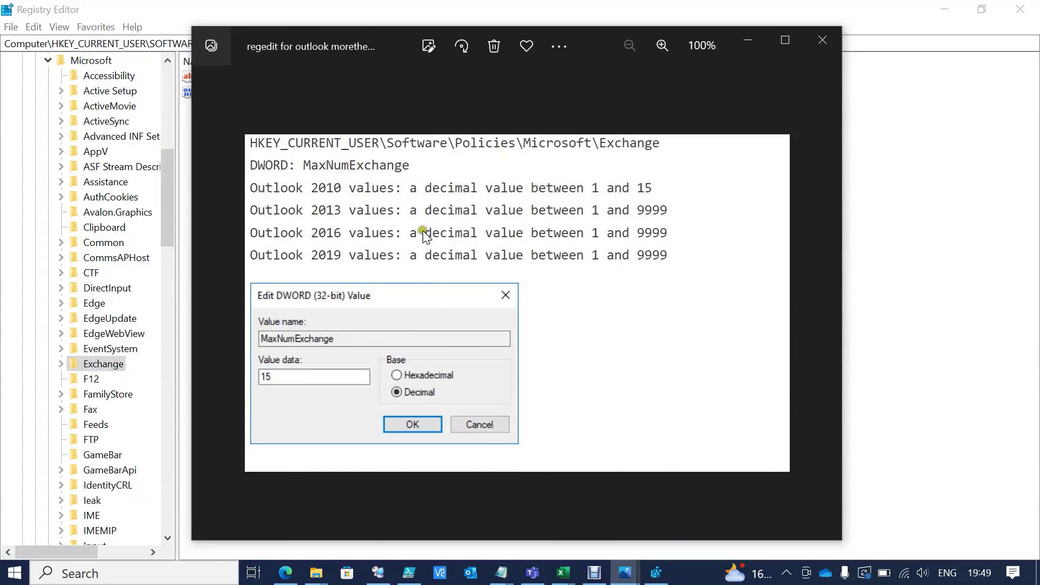
Type MaxNumExchange into the Run box, copy it, and switch back to the reference image
key("super+r")
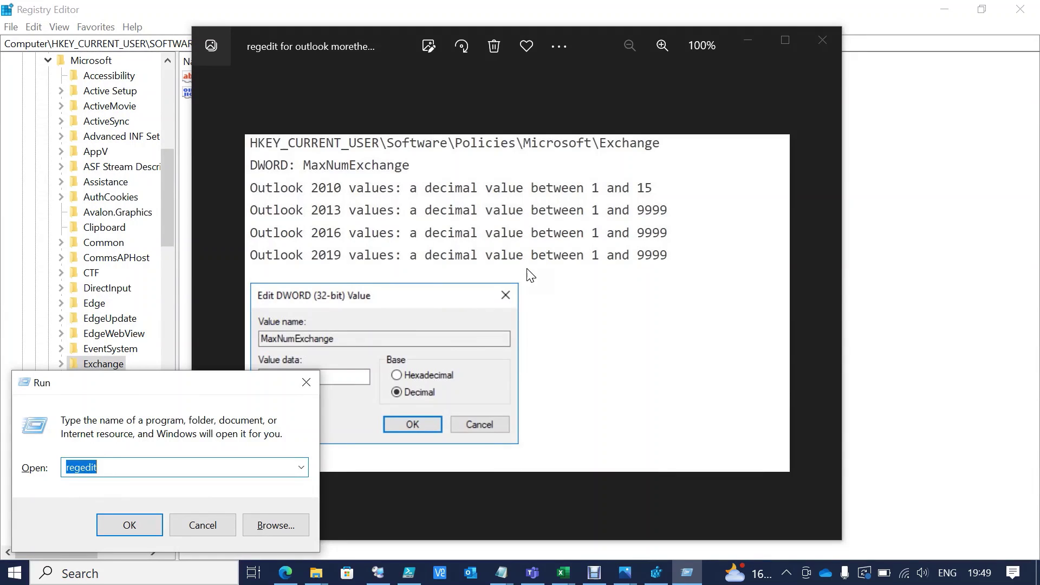
type("MaxNumExc")
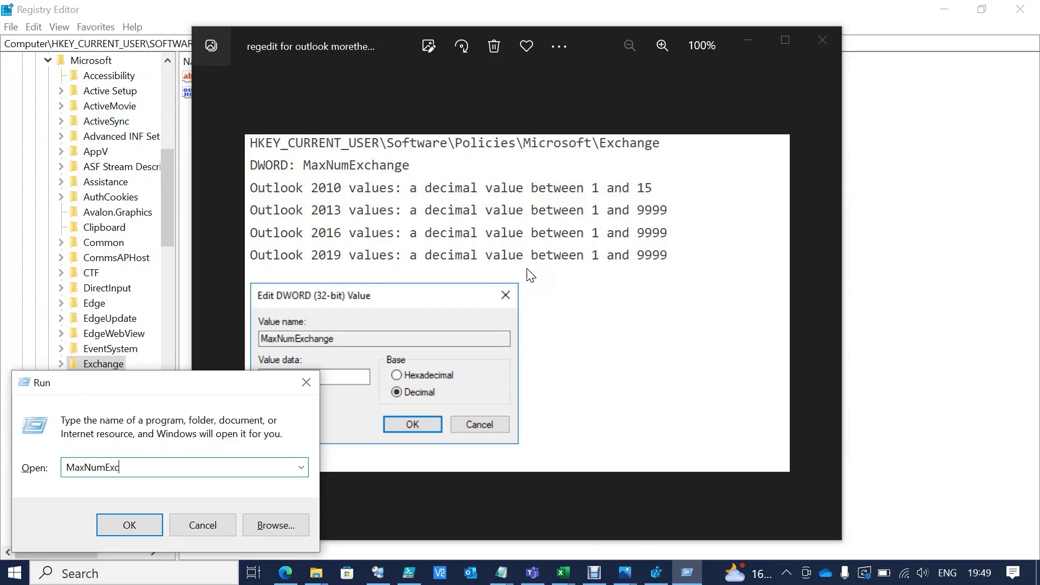
type("hange")
key("ctrl+a")
key("ctrl+c")
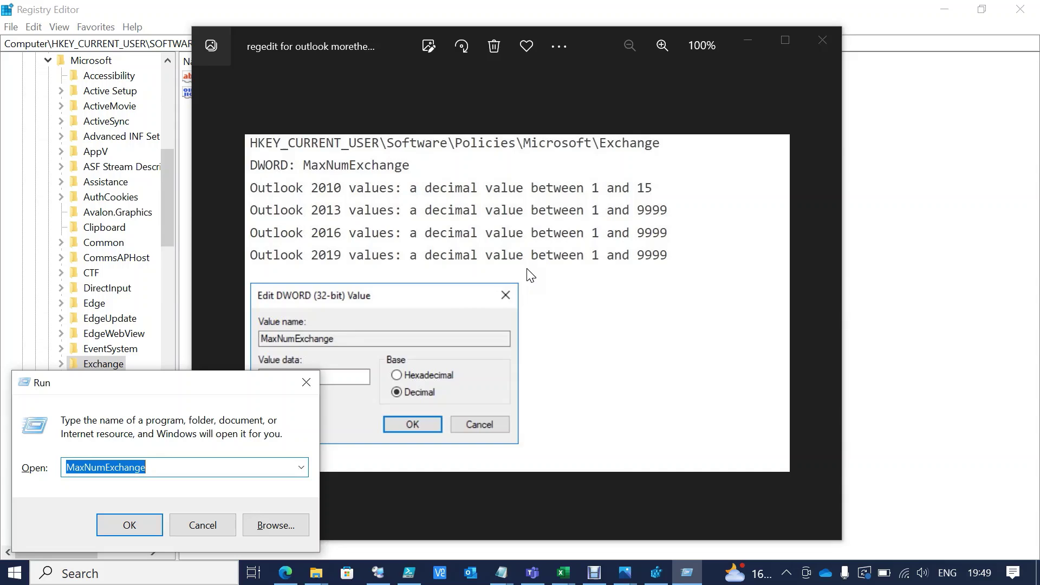
key("alt+Tab")
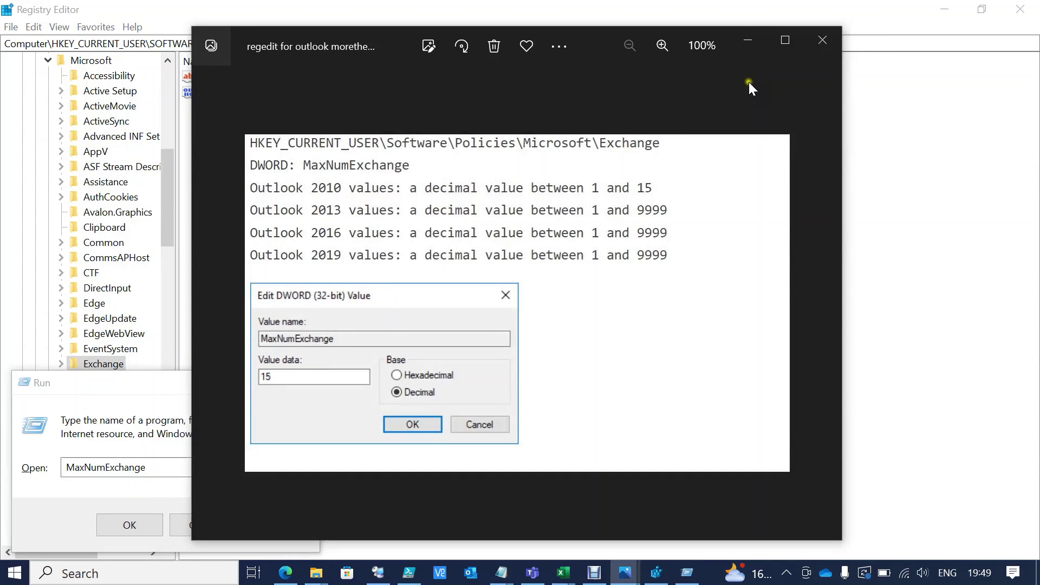
Rename New Value #1 to MaxNumExchange by pasting the copied name
left_click(748, 39)
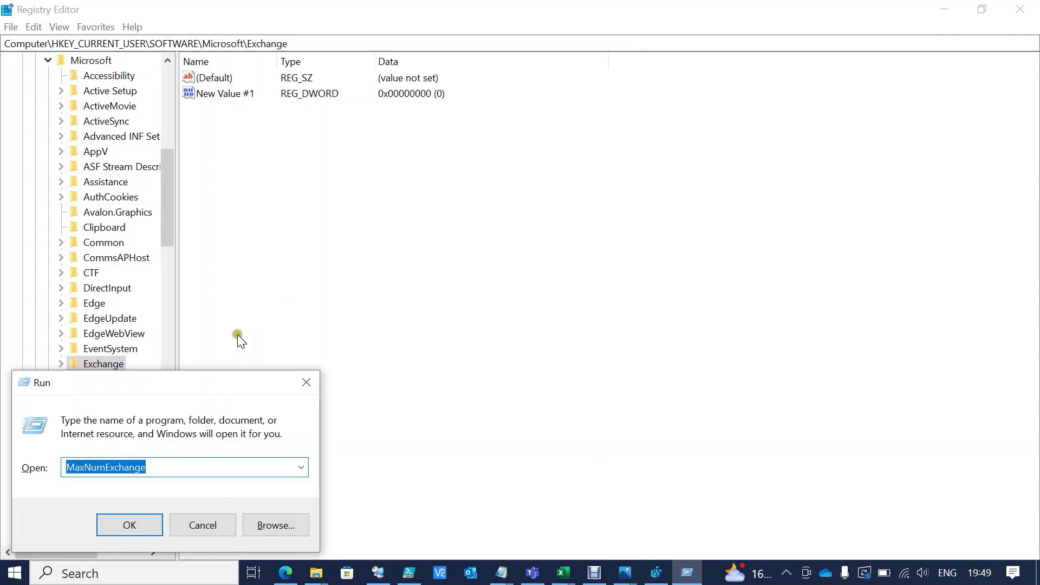
left_click(267, 232)
left_click(225, 94)
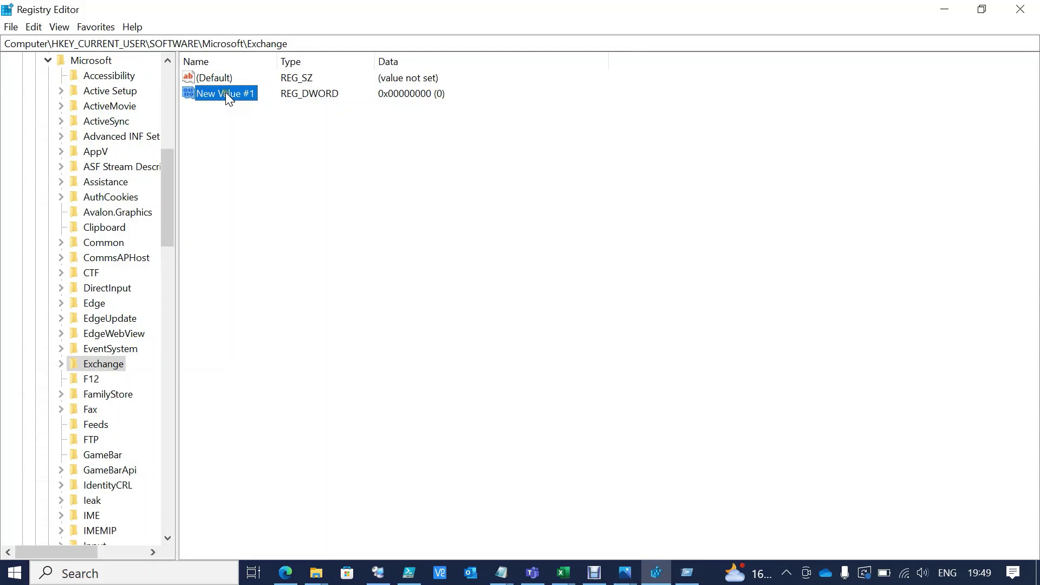
right_click(226, 94)
left_click(274, 156)
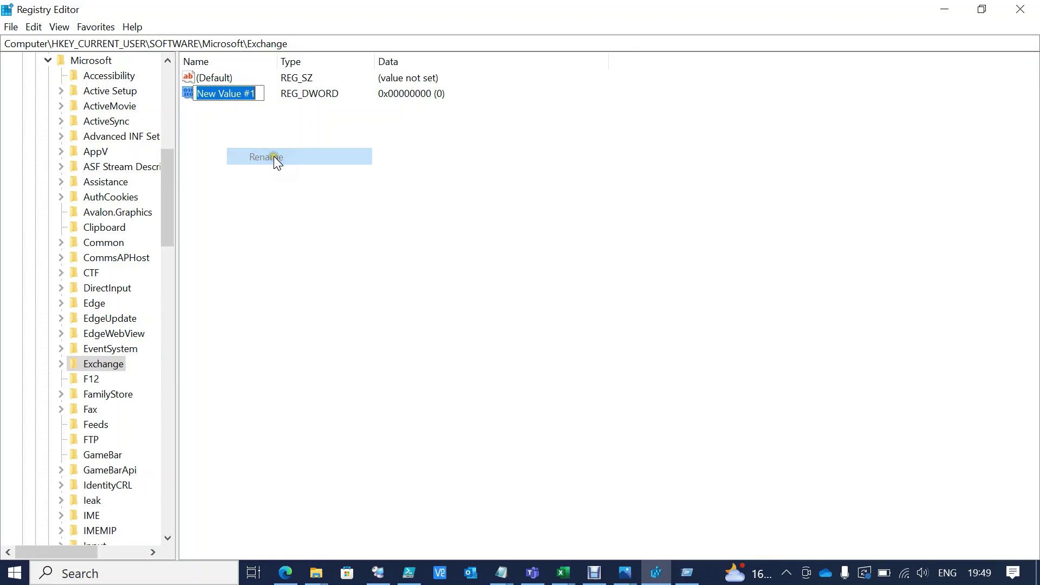
key("ctrl+v")
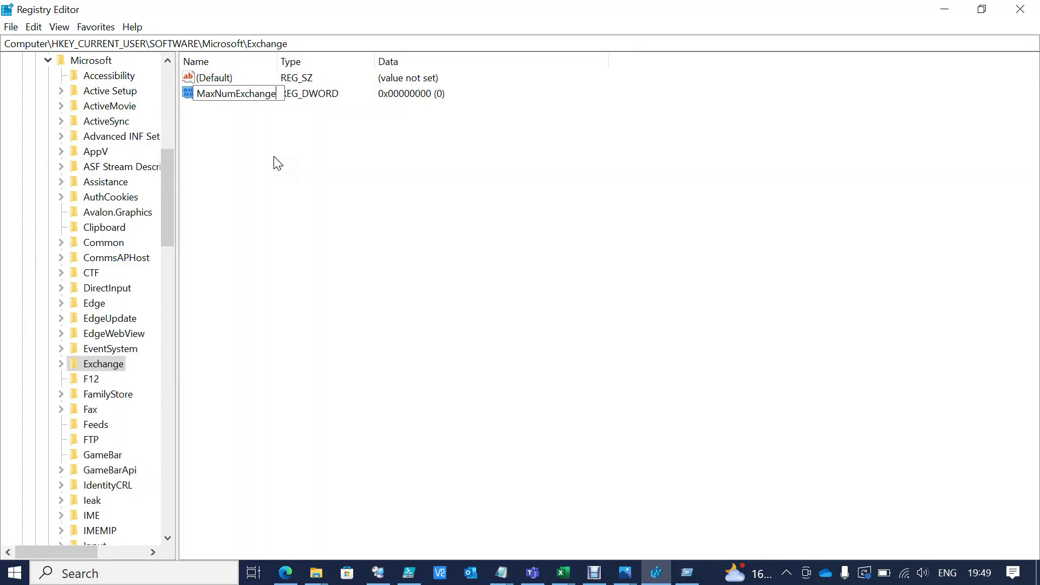
key("Return")
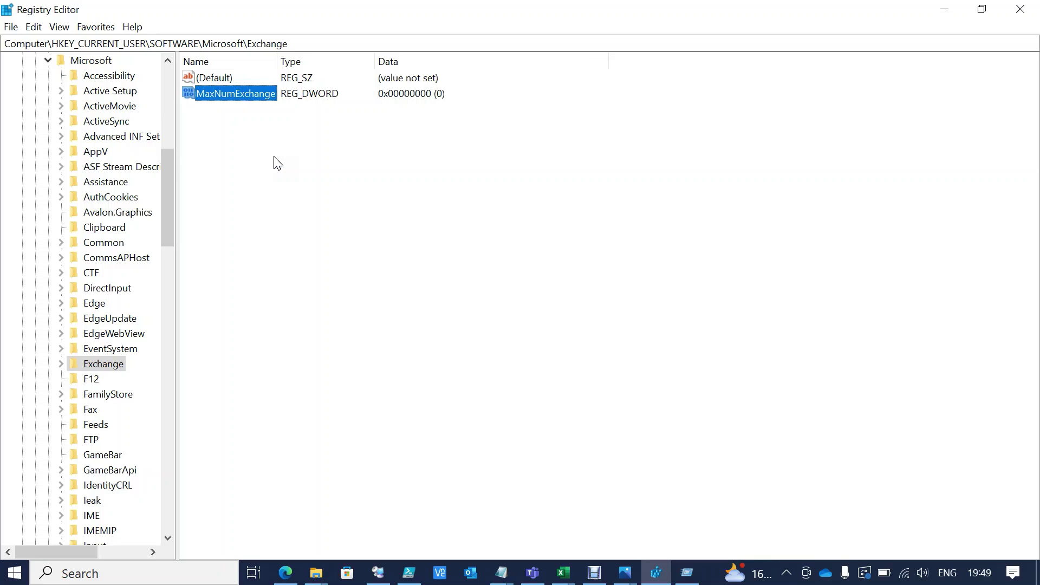
Set MaxNumExchange's data to hexadecimal 20 (decimal 32) and return to Registry Editor
double_click(261, 94)
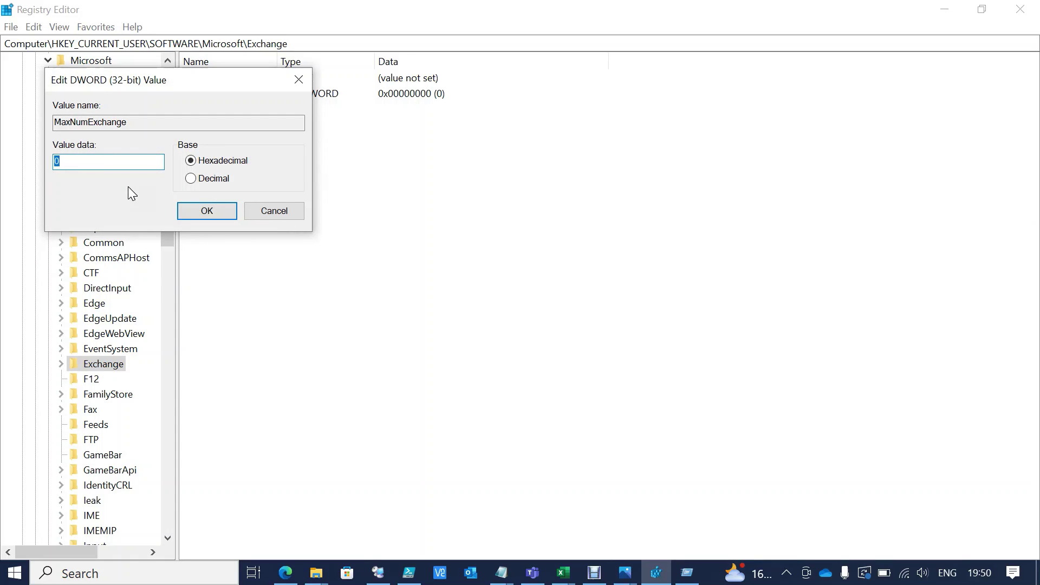
type("20")
left_click(205, 211)
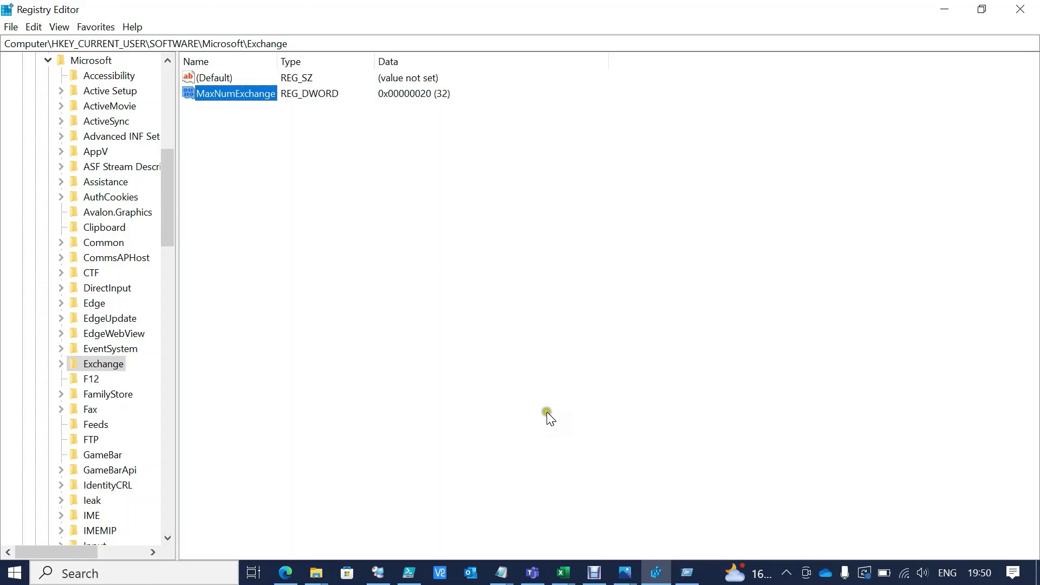
left_click(625, 576)
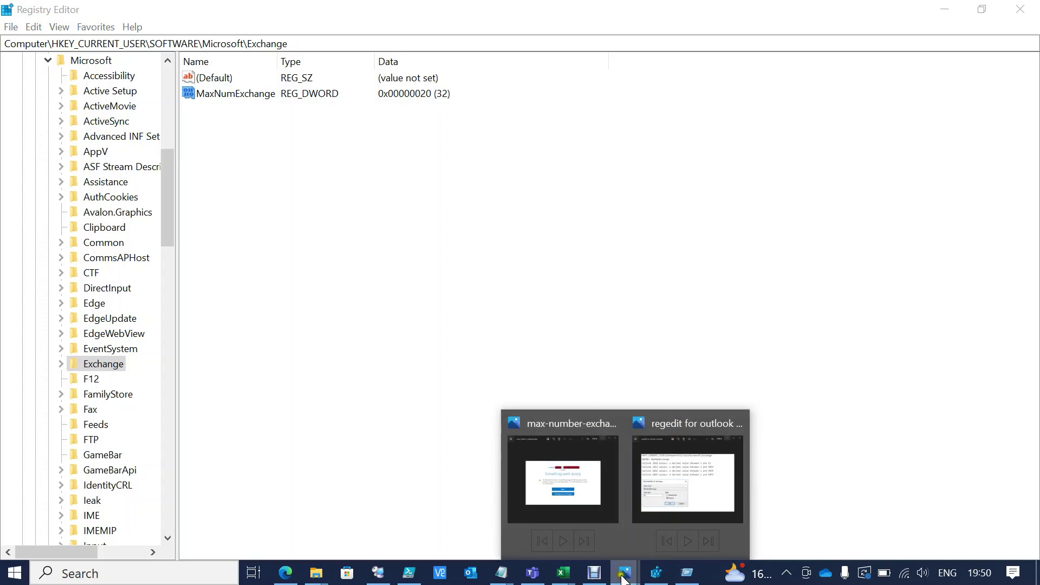
left_click(510, 258)
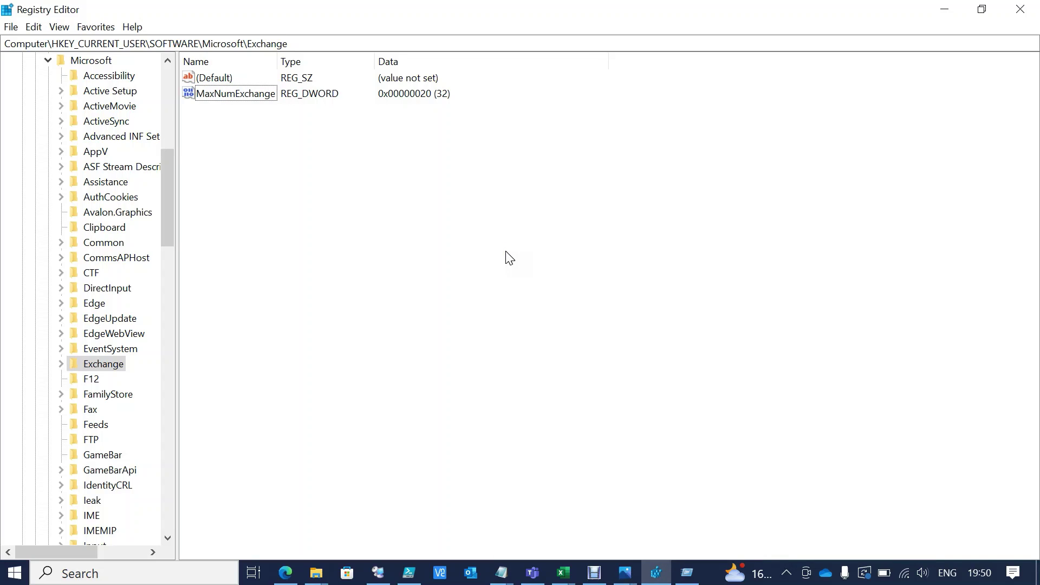